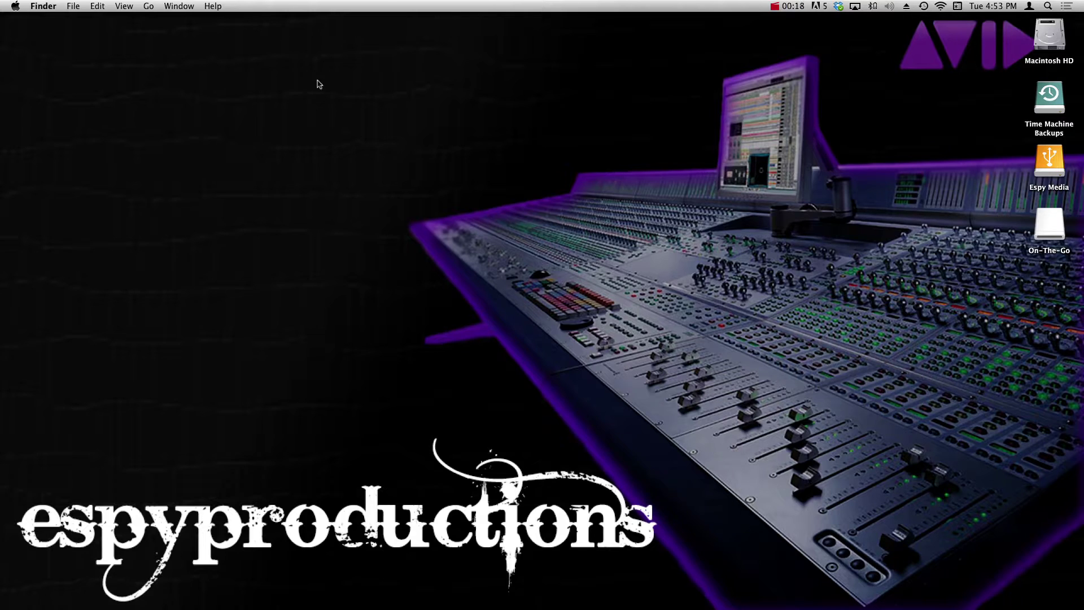
Open the hidden user Library folder from the Go menu by holding Option.
left_click(150, 6)
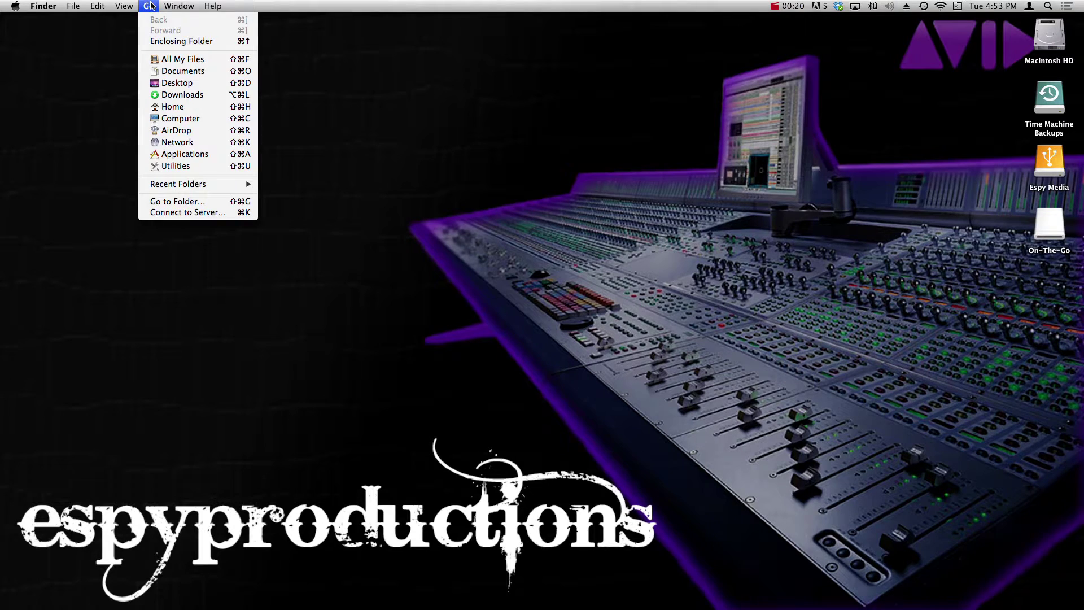
key("alt")
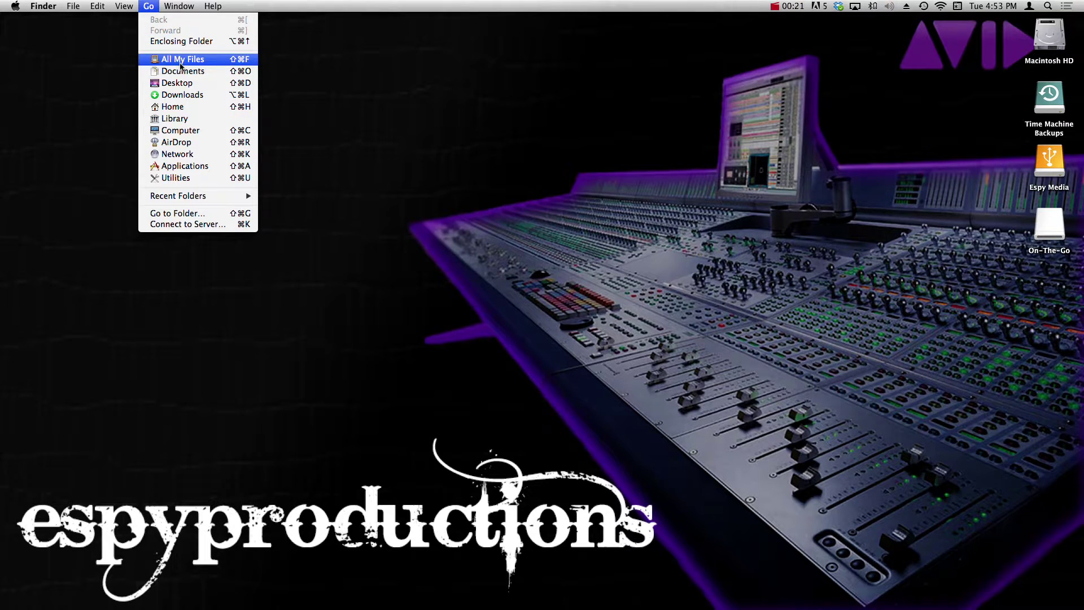
left_click(193, 120)
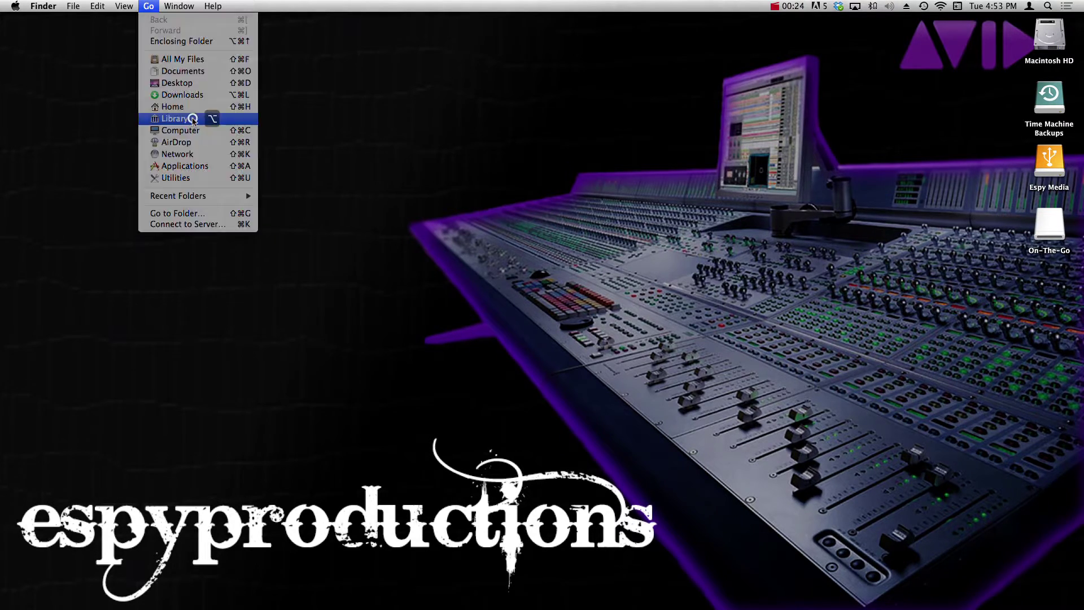
Navigate to Application Support > OpenEmu > VisualBoyAdvance and select the Battery Saves folder.
double_click(462, 236)
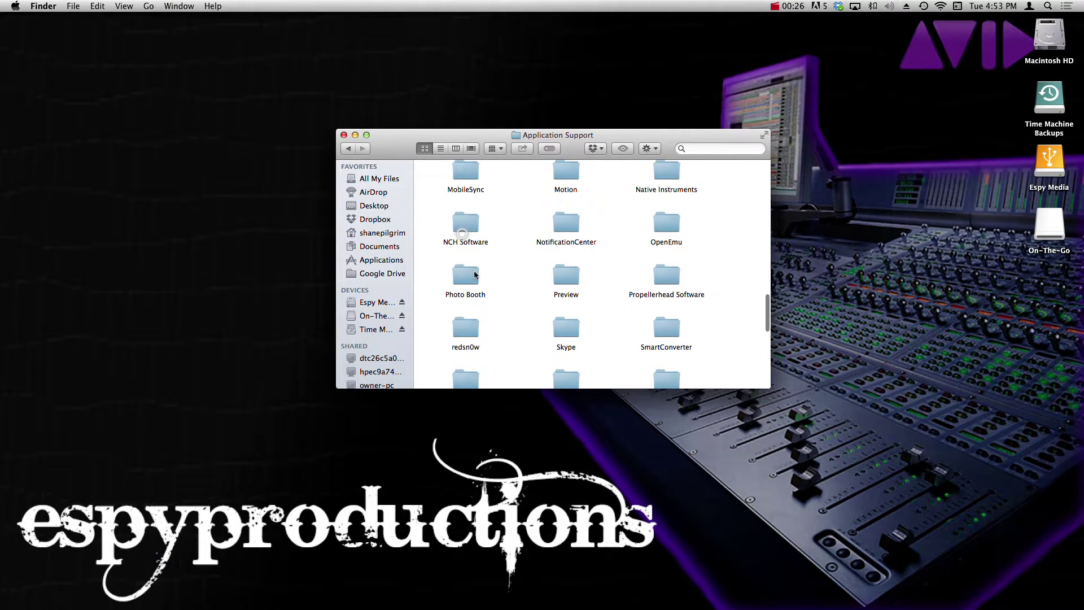
double_click(664, 220)
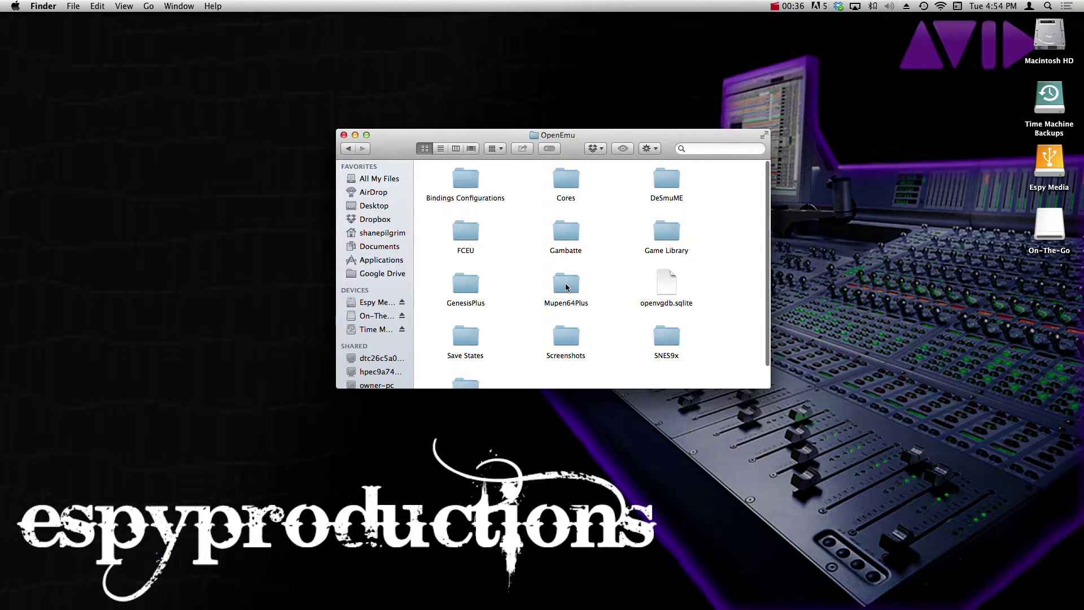
scroll(565, 286, "down", 2)
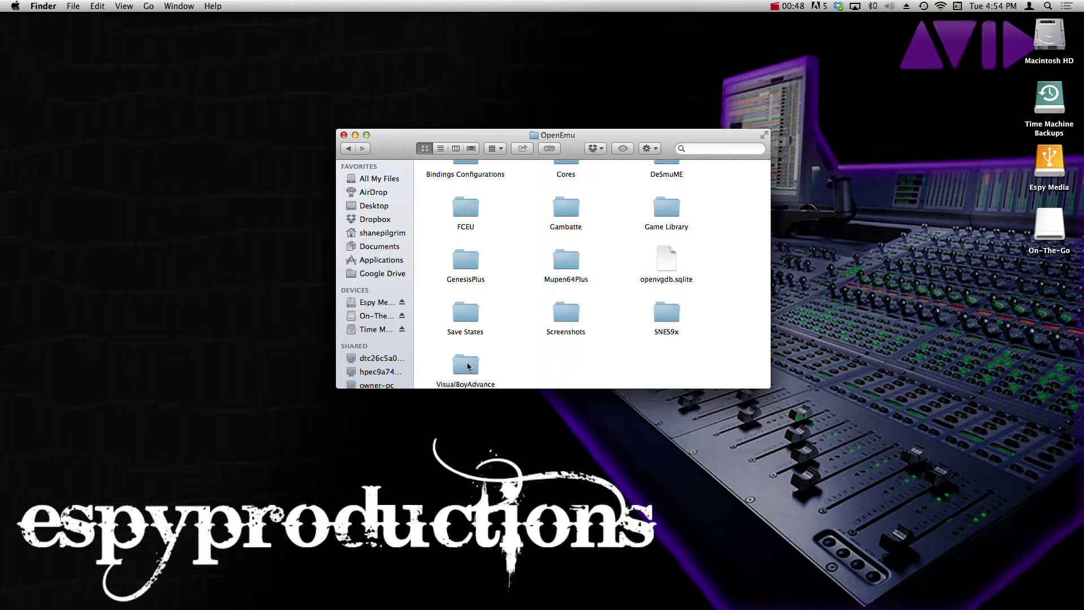
double_click(468, 366)
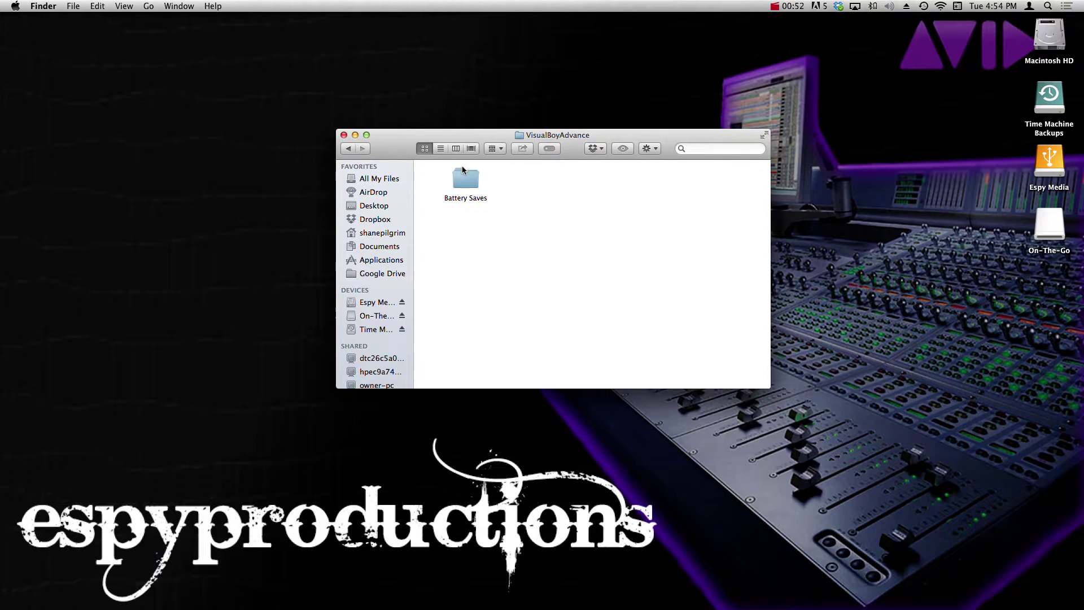
left_click(462, 183)
Drag '1636 - Pokemon - Fire Red Version (U).sav' from Battery Saves onto the desktop.
double_click(462, 183)
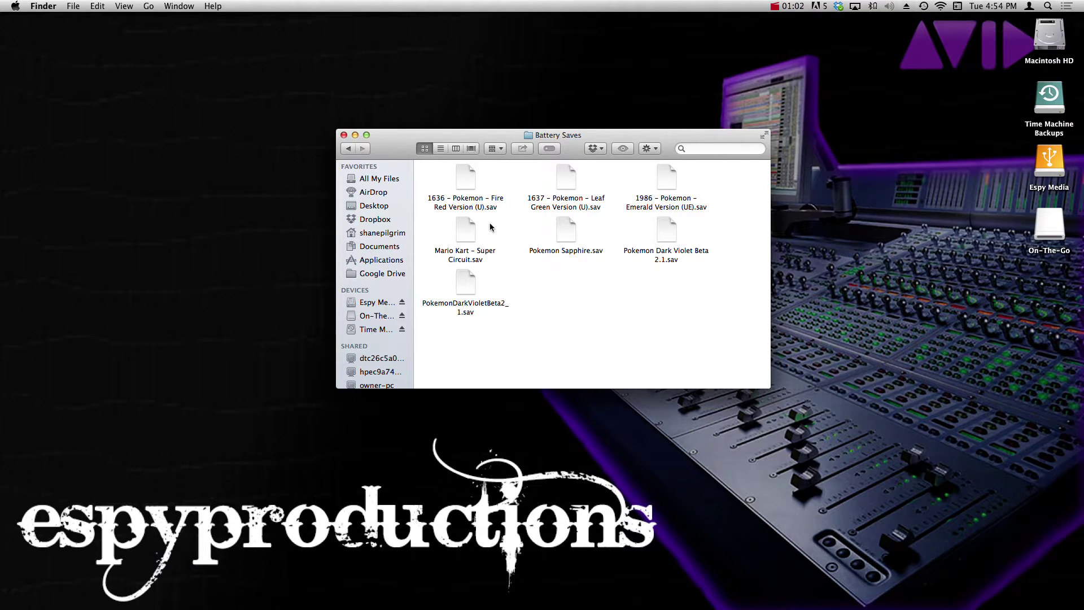
left_click(467, 176)
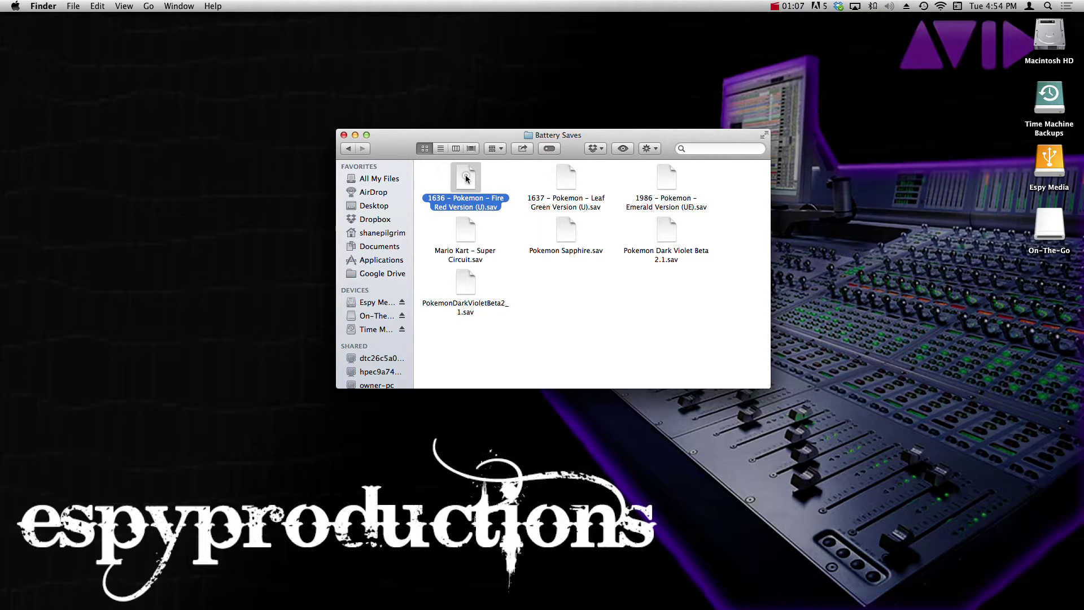
left_click_drag(467, 179, 1050, 282)
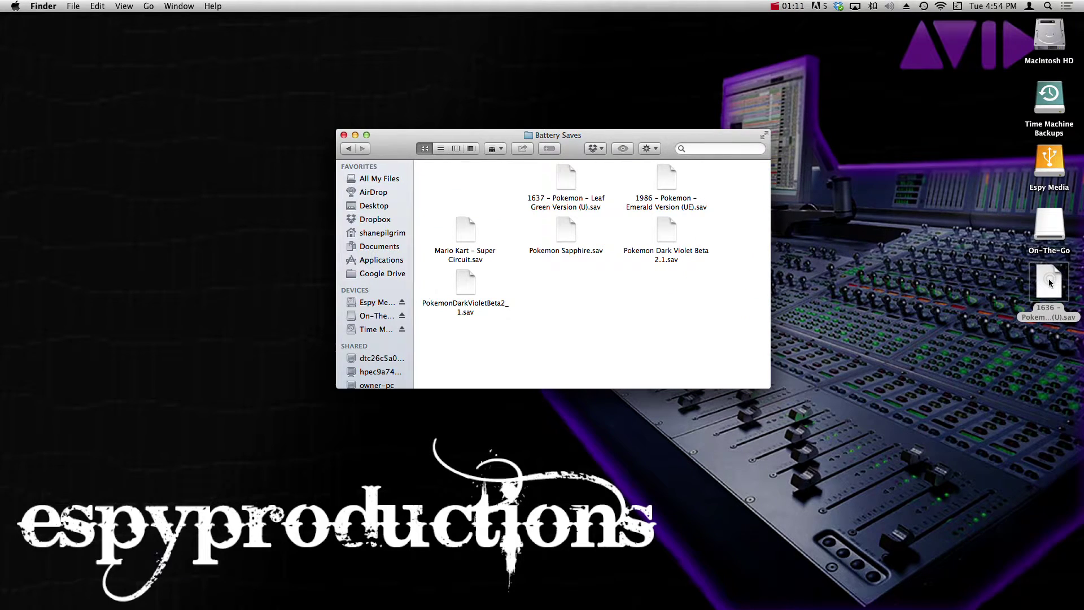
Clean Up the desktop icons and close the Battery Saves window.
right_click(921, 282)
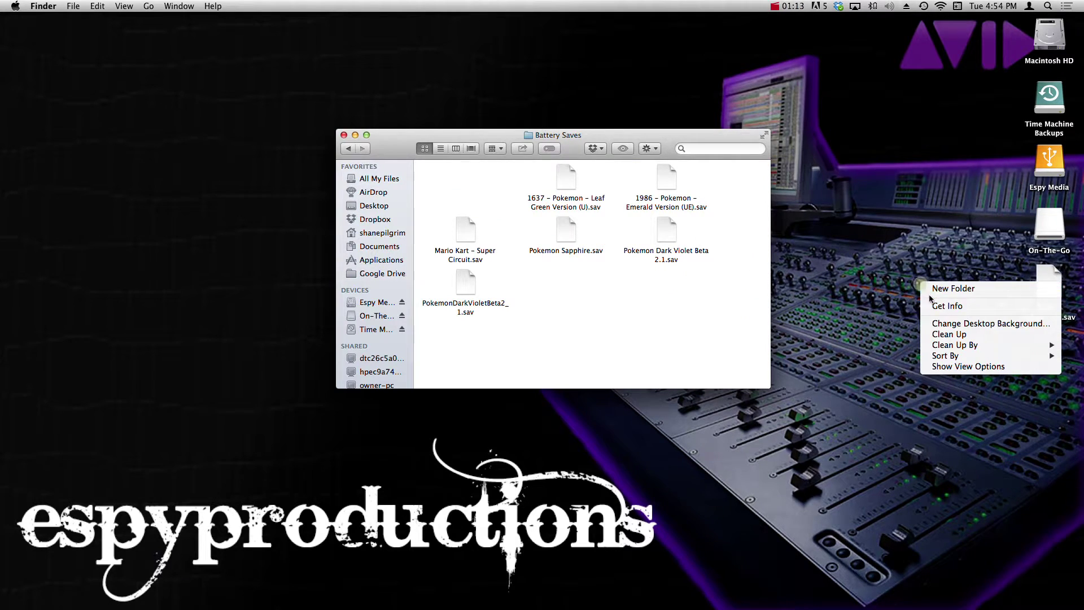
left_click(942, 334)
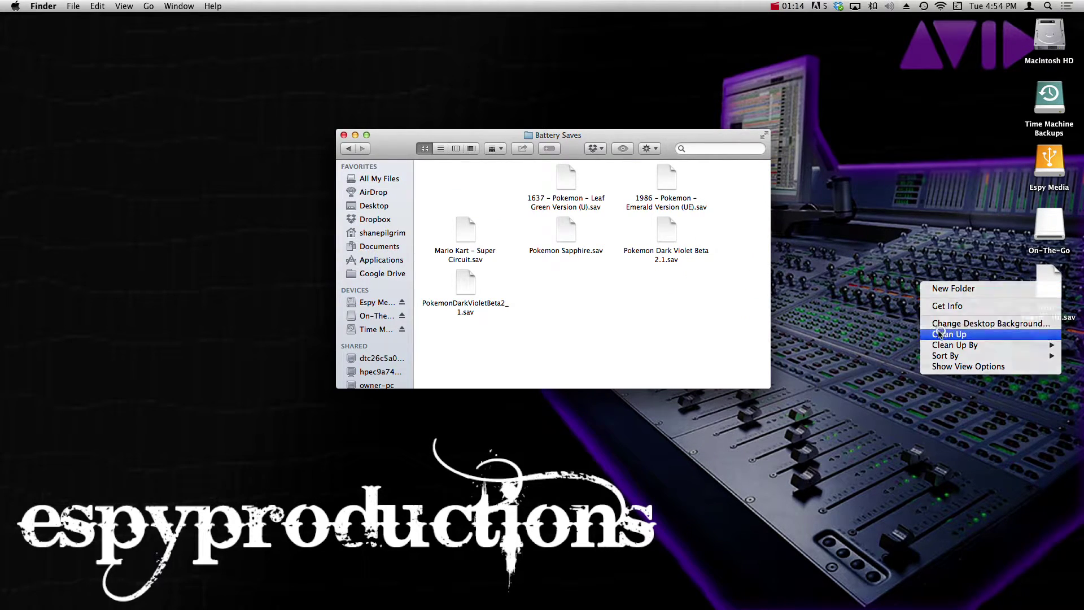
left_click(344, 134)
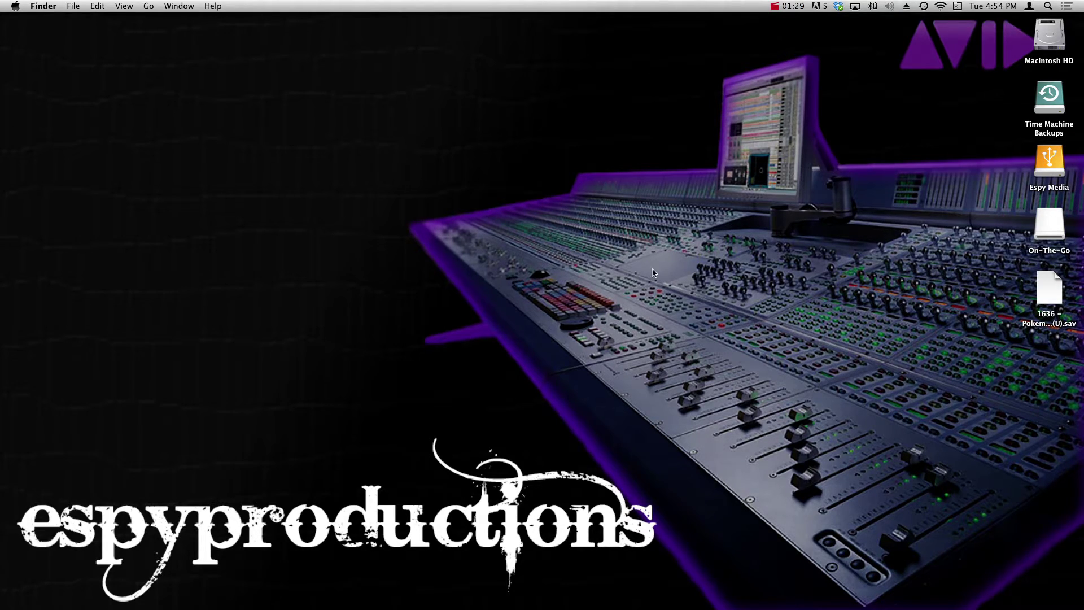
Reopen Library > Application Support > OpenEmu > VisualBoyAdvance > Battery Saves in Finder.
left_click(150, 6)
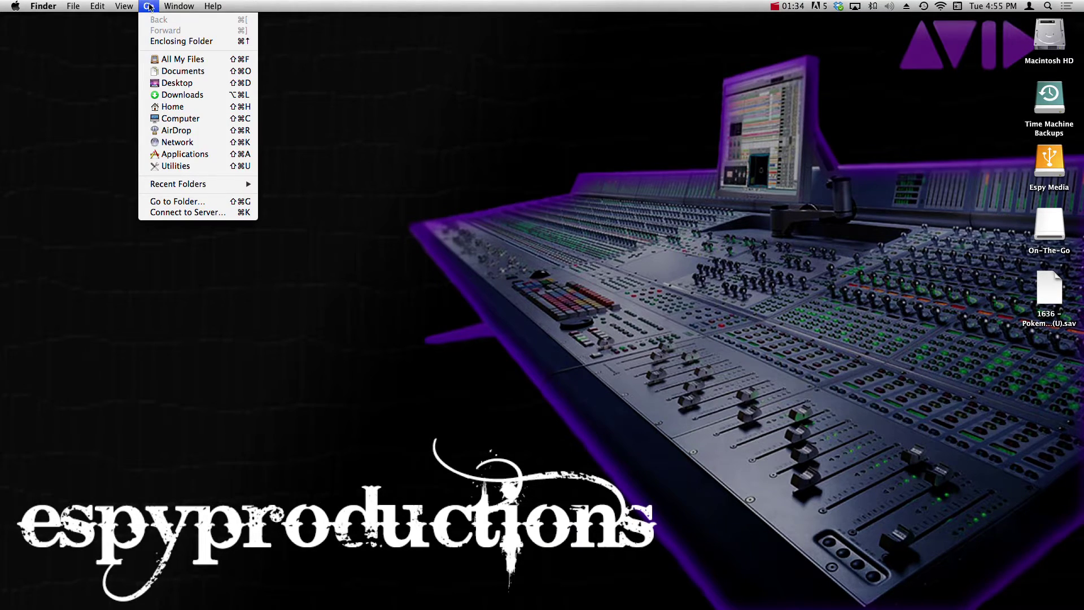
key("alt")
left_click(196, 119)
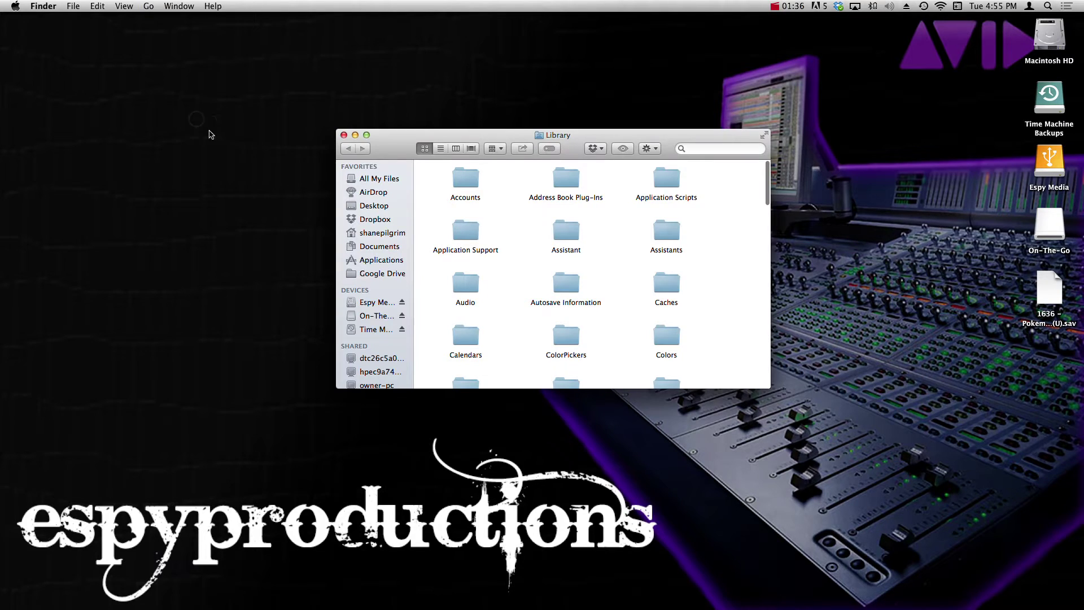
double_click(464, 226)
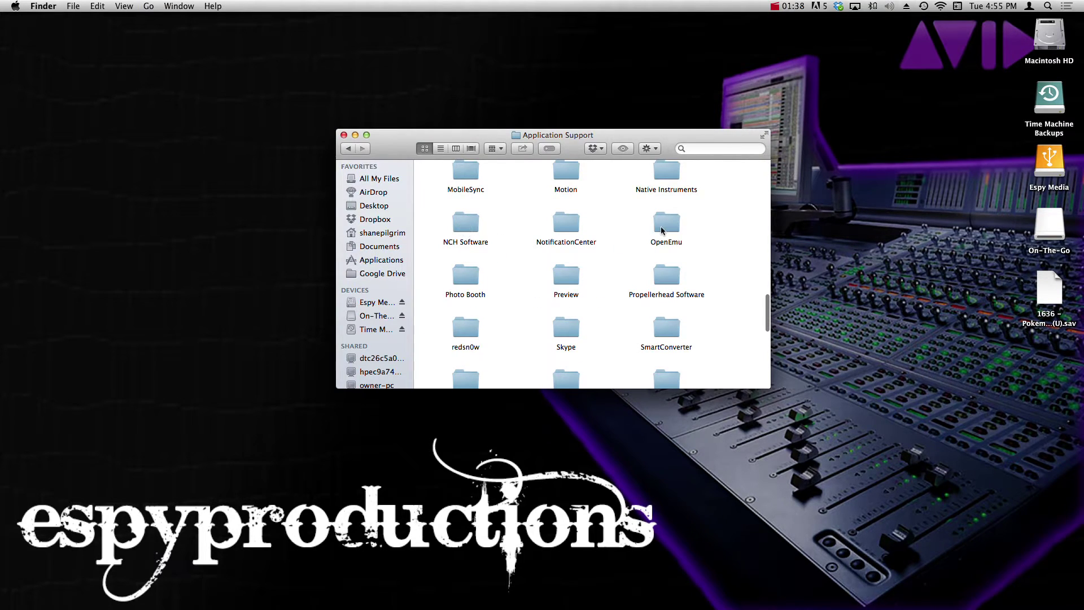
double_click(667, 225)
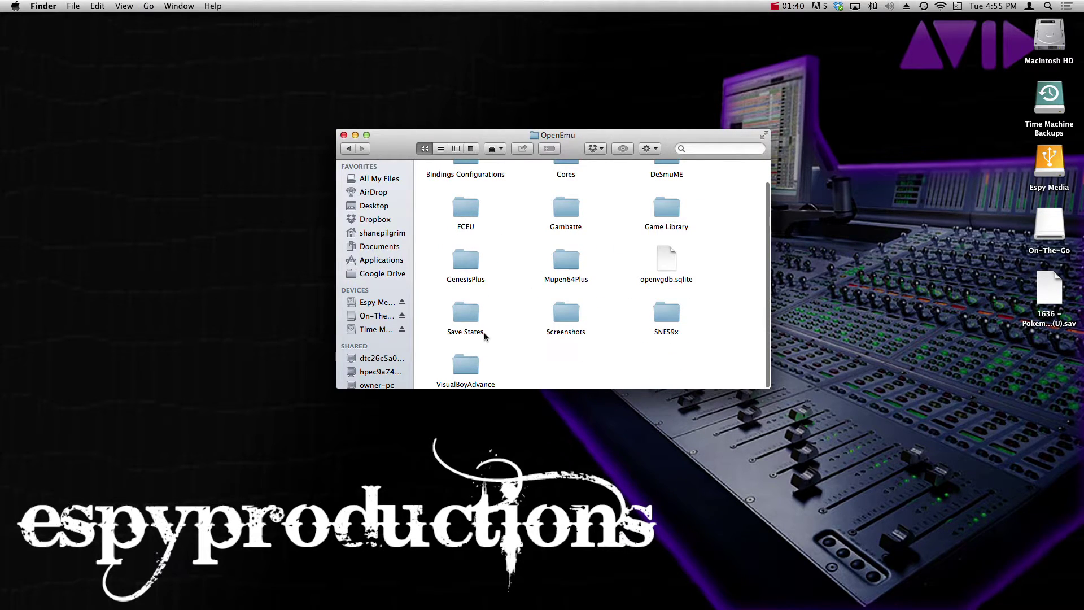
double_click(472, 364)
double_click(463, 196)
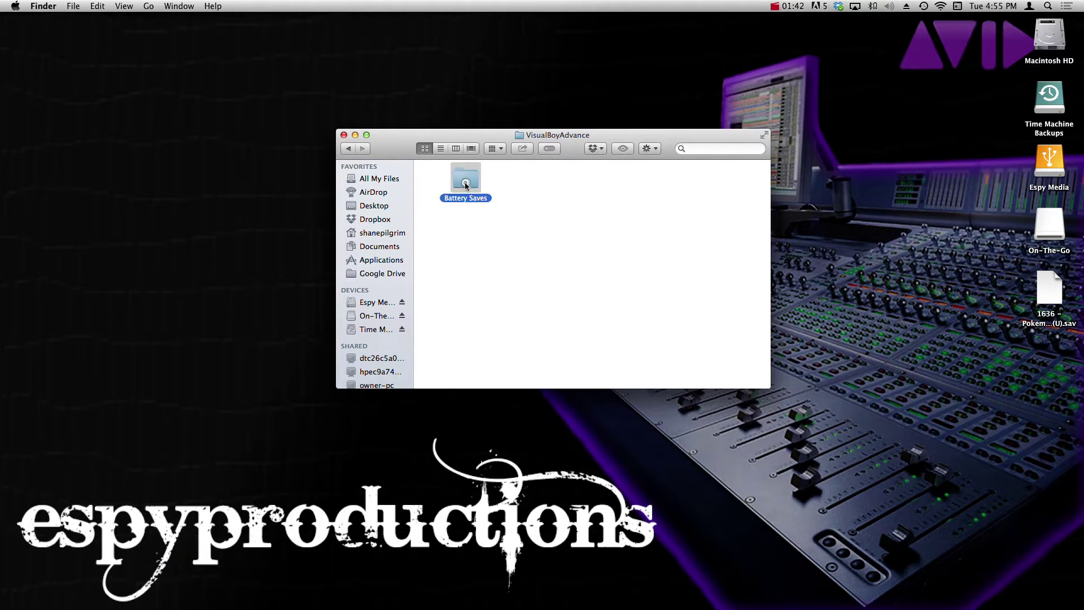
Drag the Fire Red .sav from the desktop into Battery Saves and Clean Up the icons.
left_click_drag(1053, 293, 484, 189)
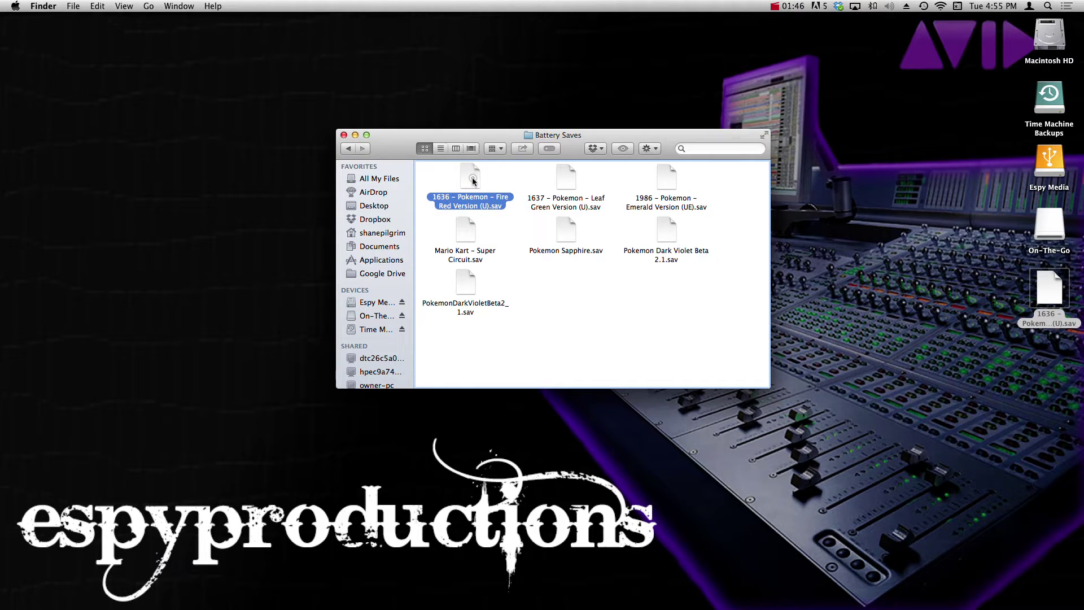
right_click(589, 267)
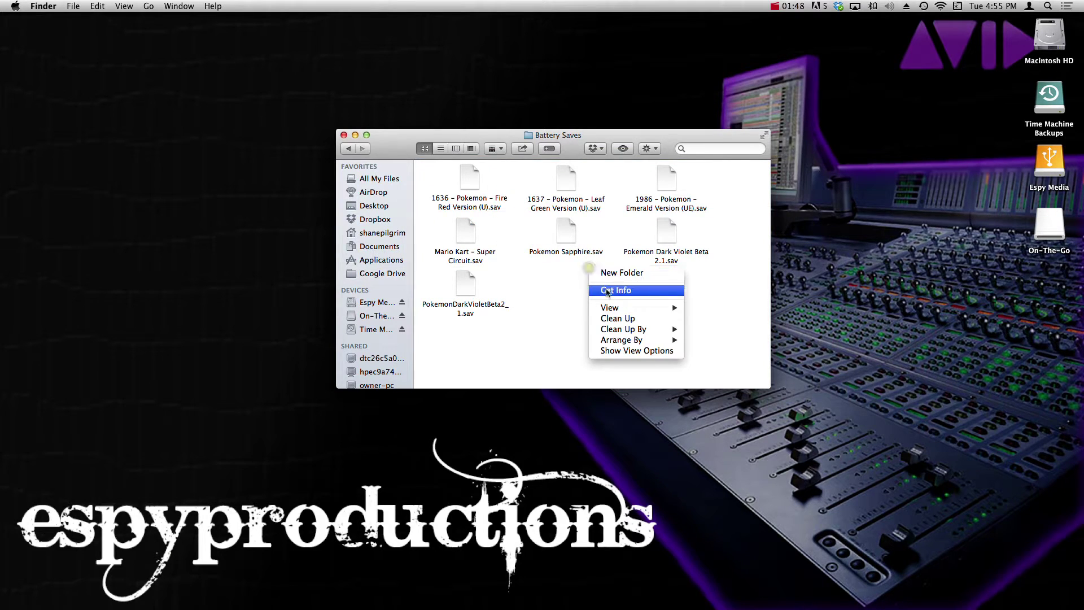
left_click(617, 317)
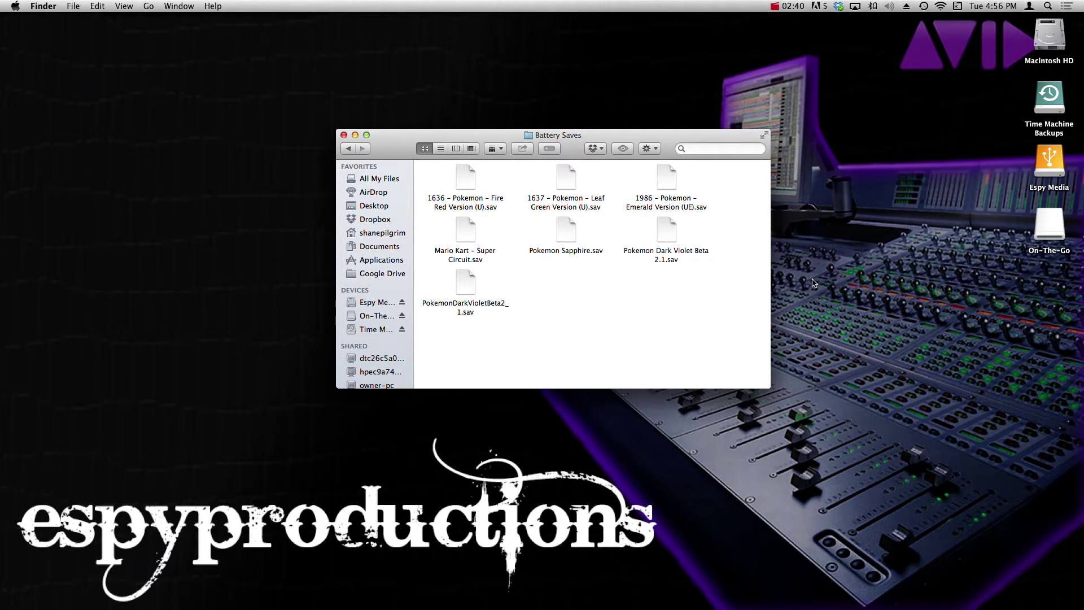
left_click(458, 204)
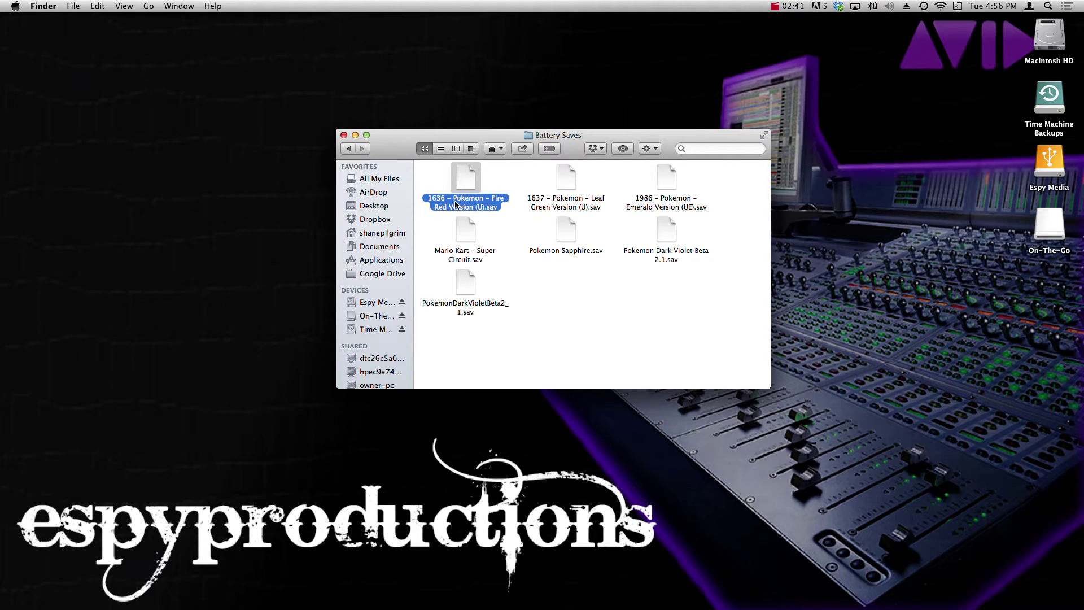
key("Return")
left_click(445, 198)
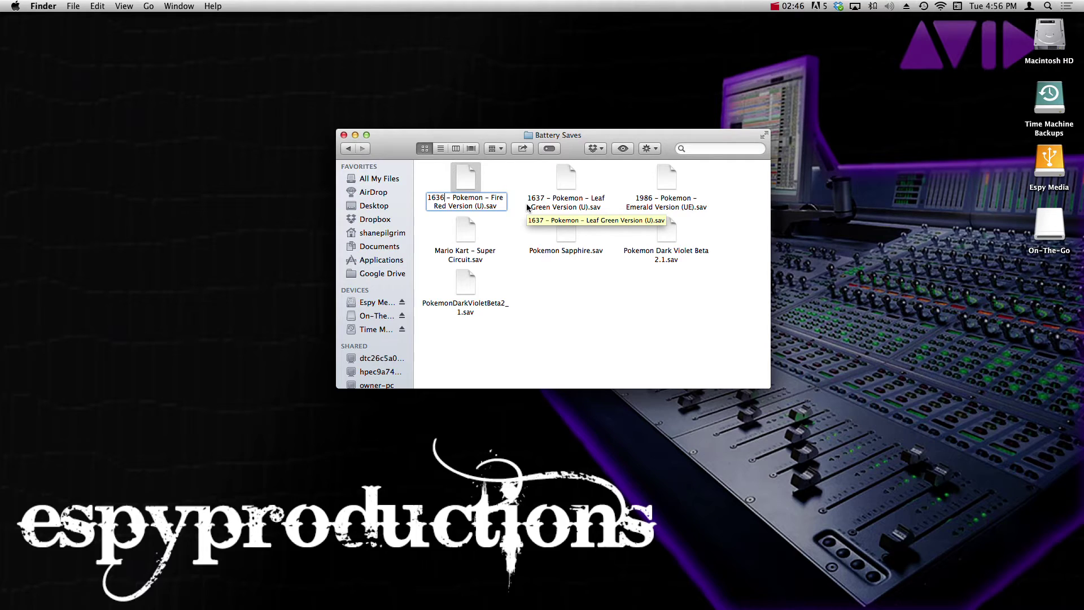
key("BackSpace")
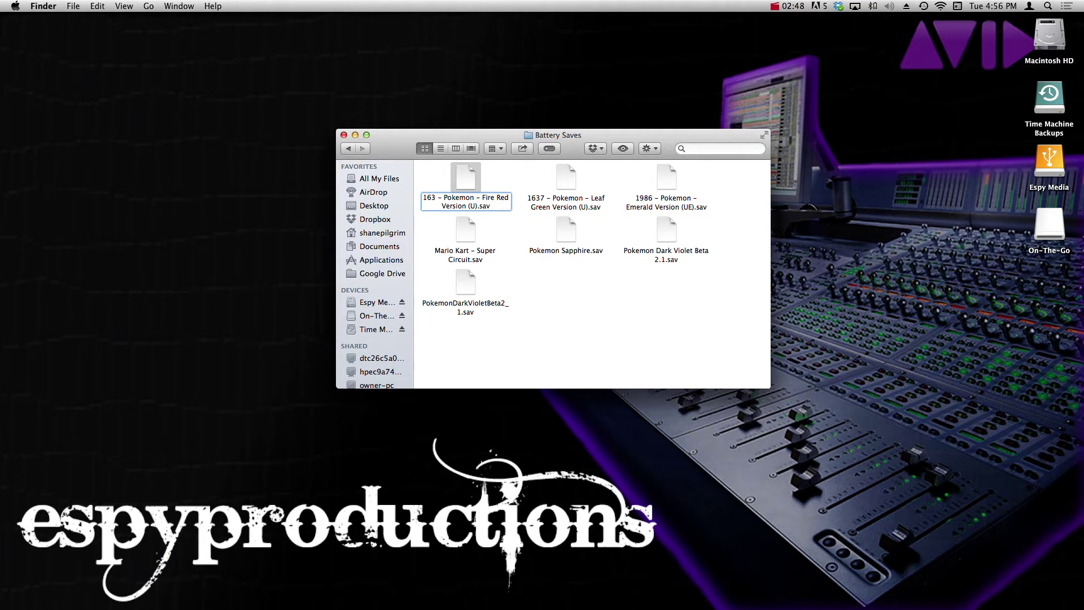
type("8")
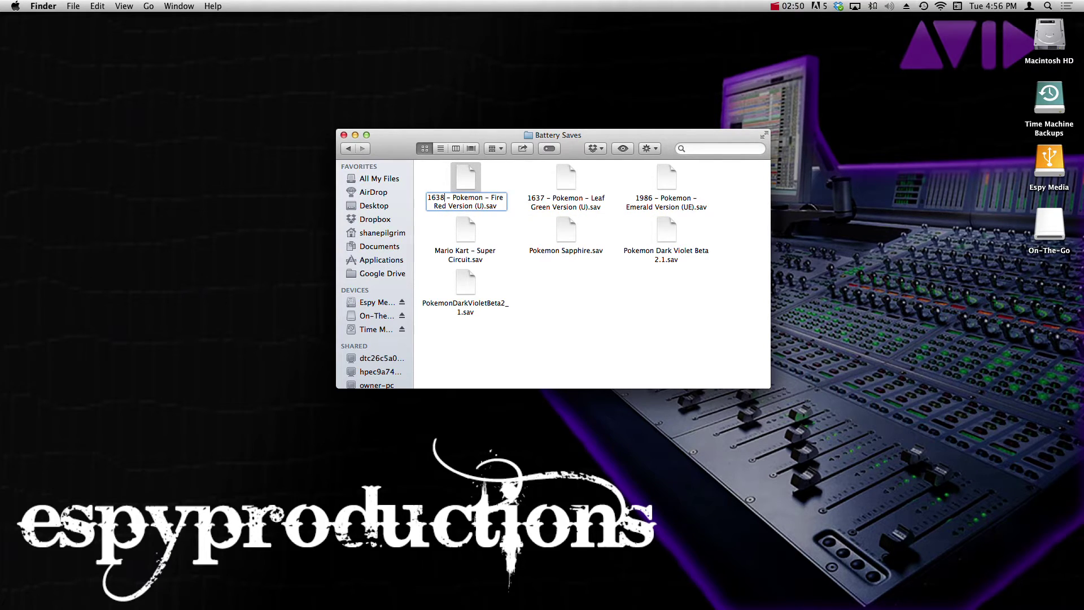
key("Return")
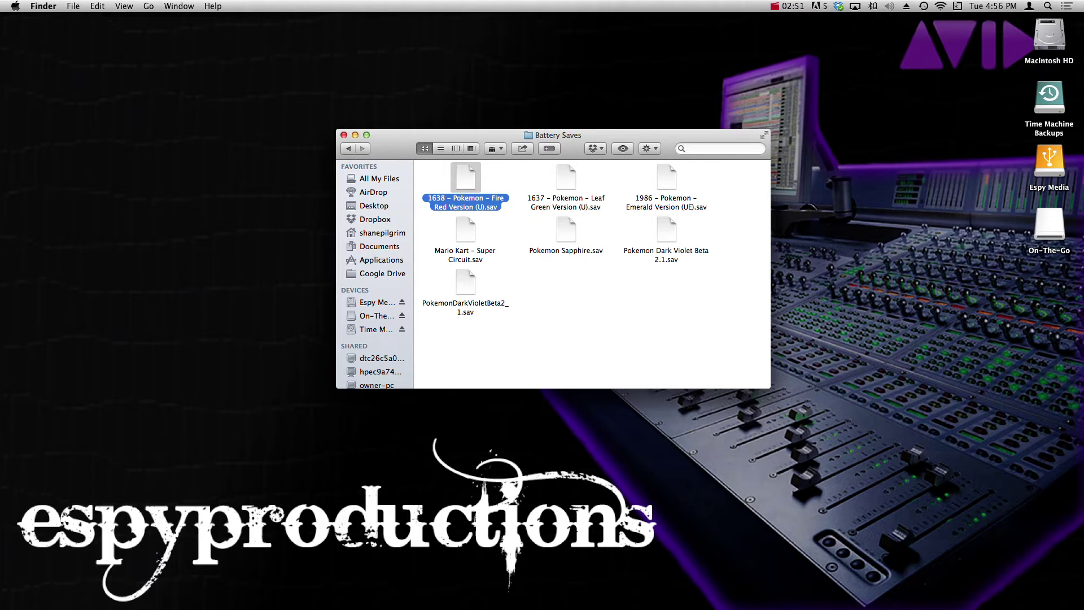
left_click(469, 198)
left_click(443, 198)
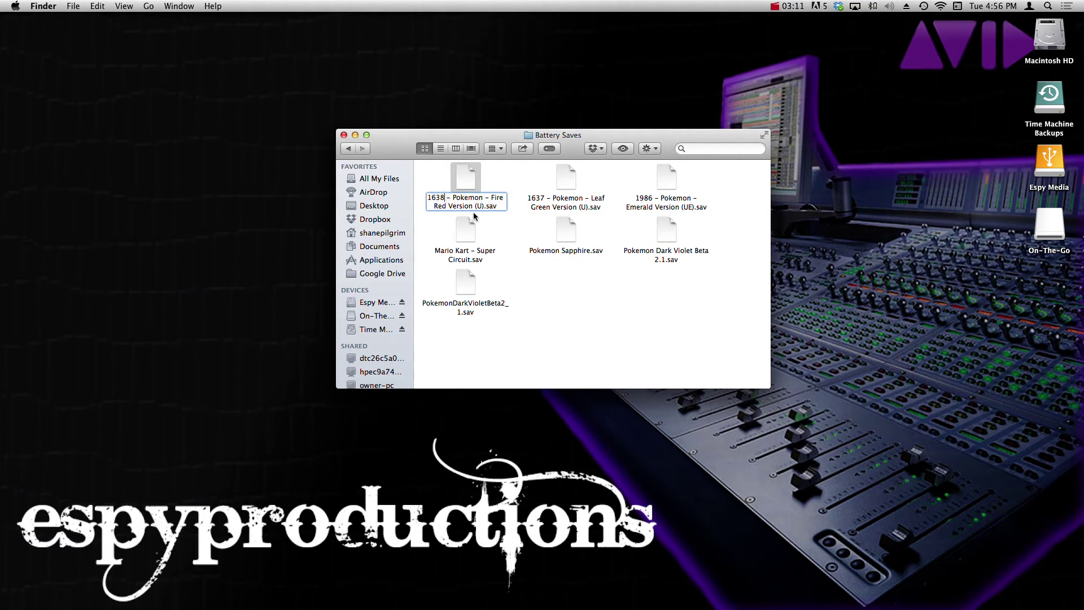
key("BackSpace")
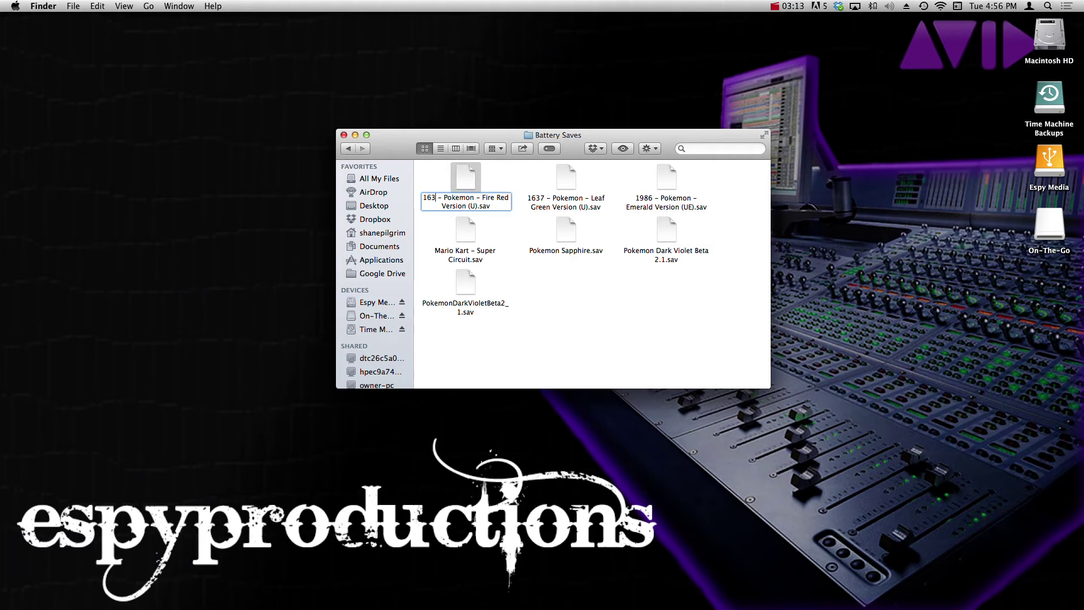
type("6")
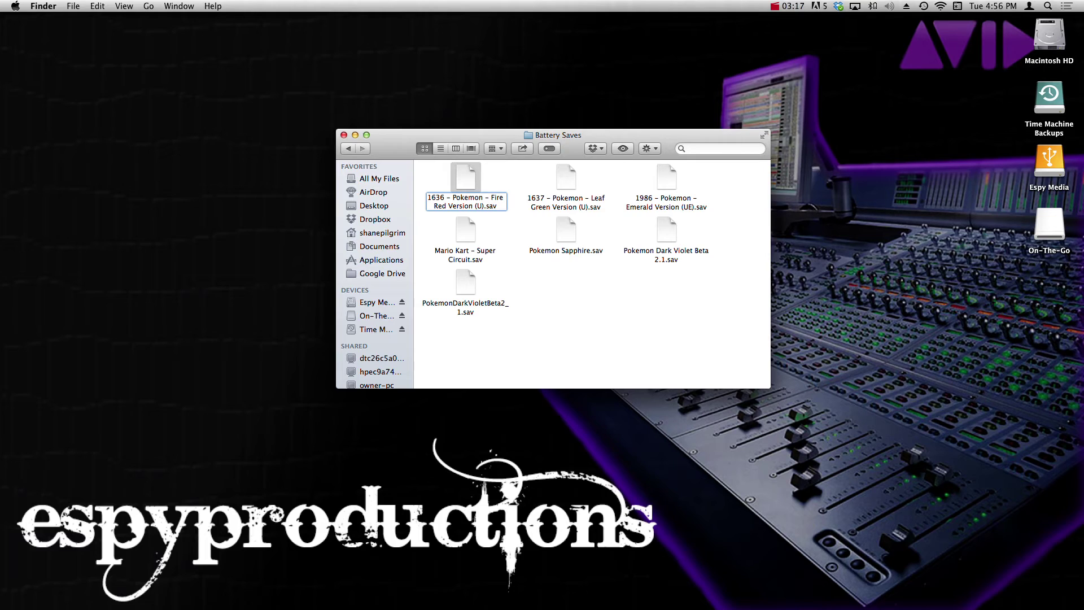
key("Return")
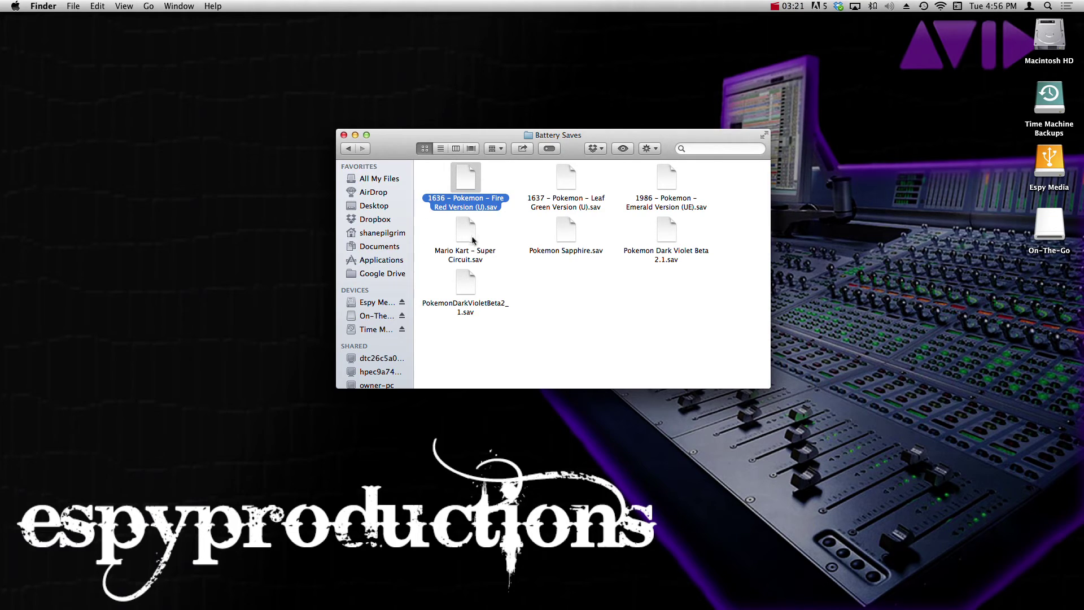
left_click(527, 231)
right_click(504, 217)
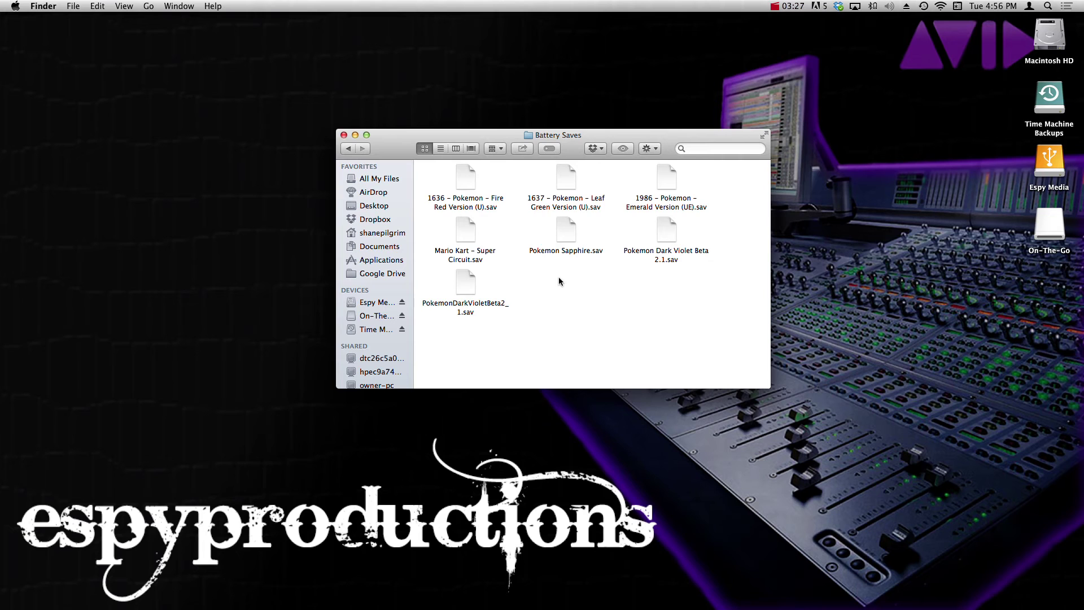
mouse_move(705, 599)
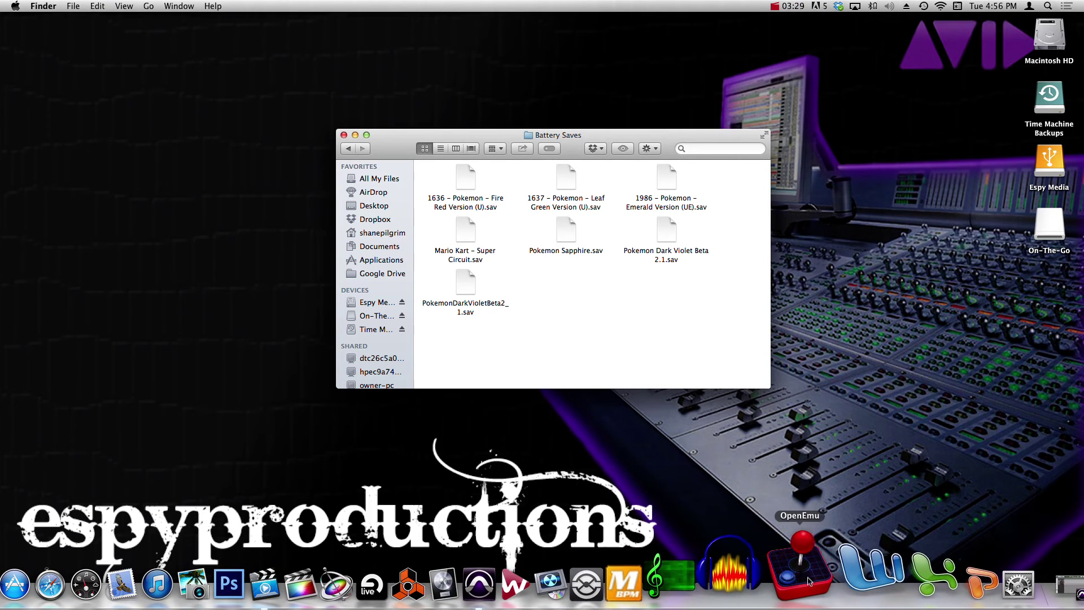